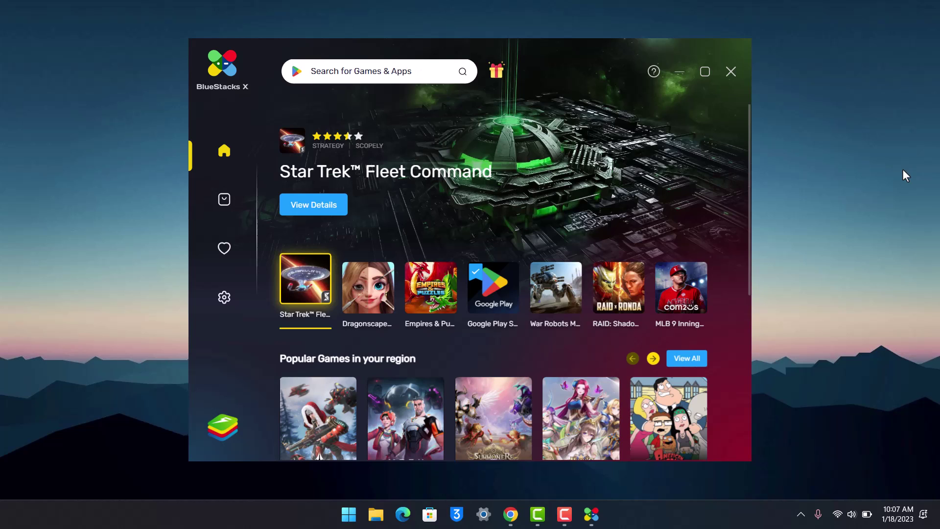
Reposition the launcher window and refresh the Windows desktop.
mouse_move(535, 54)
left_mouse_down()
mouse_move(506, 50)
mouse_move(550, 56)
mouse_move(539, 57)
left_mouse_up()
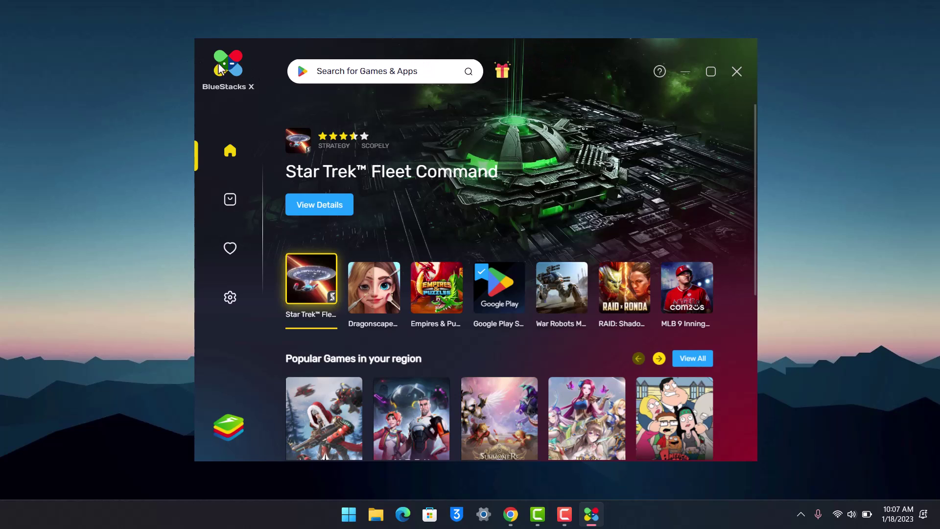
right_click(72, 54)
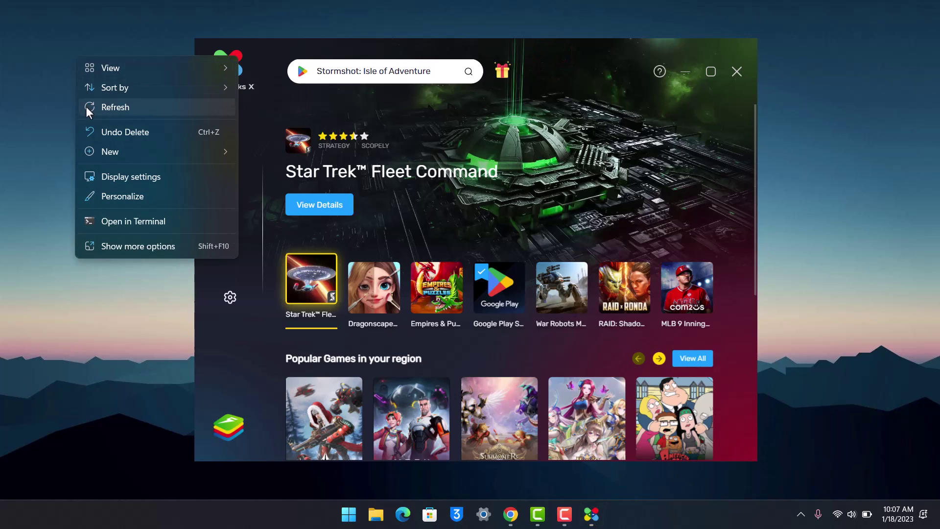
left_click(85, 107)
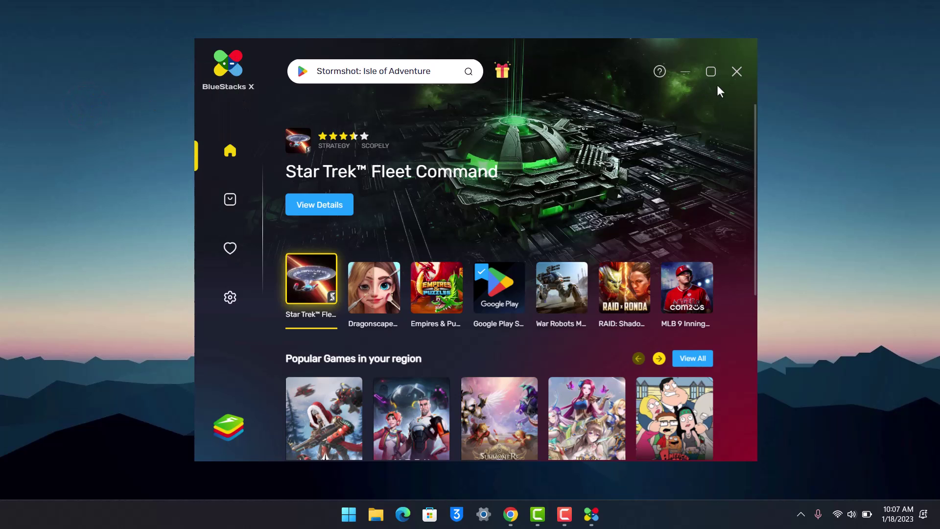
Maximize the launcher and launch the Google Play Store in the App Player.
left_click(711, 71)
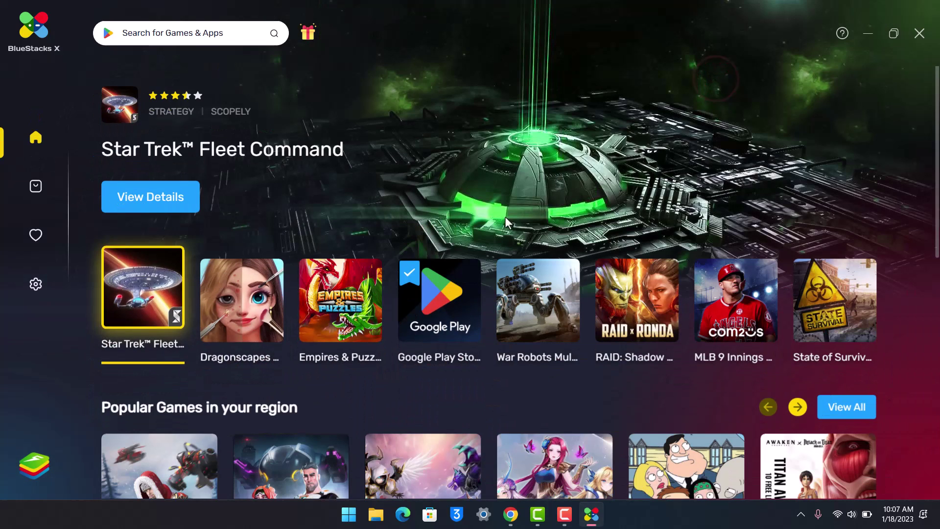
left_click(435, 292)
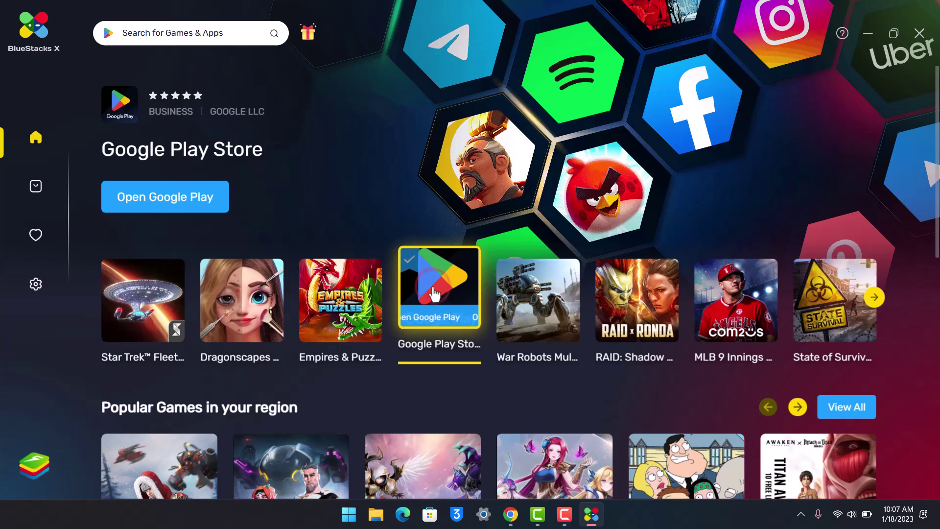
left_click(186, 209)
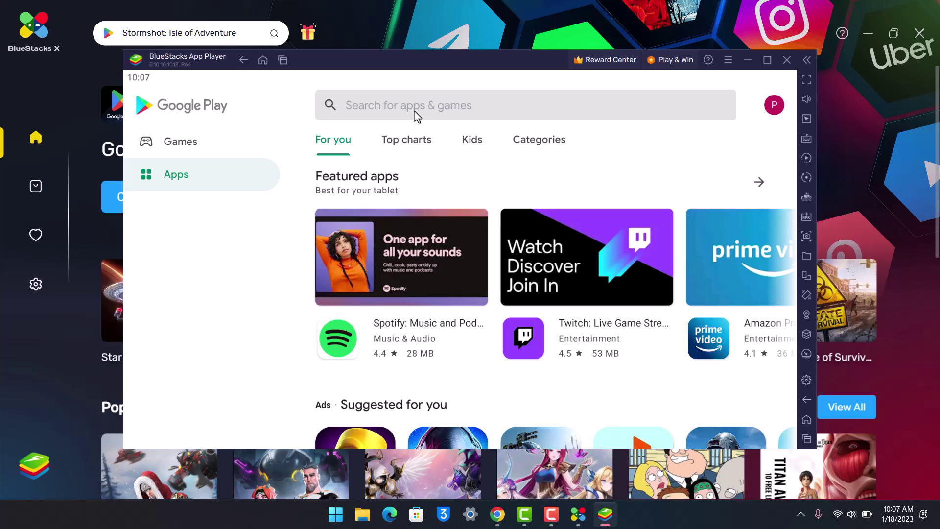
Search the Google Play Store for 'pokemon go'.
left_click(416, 109)
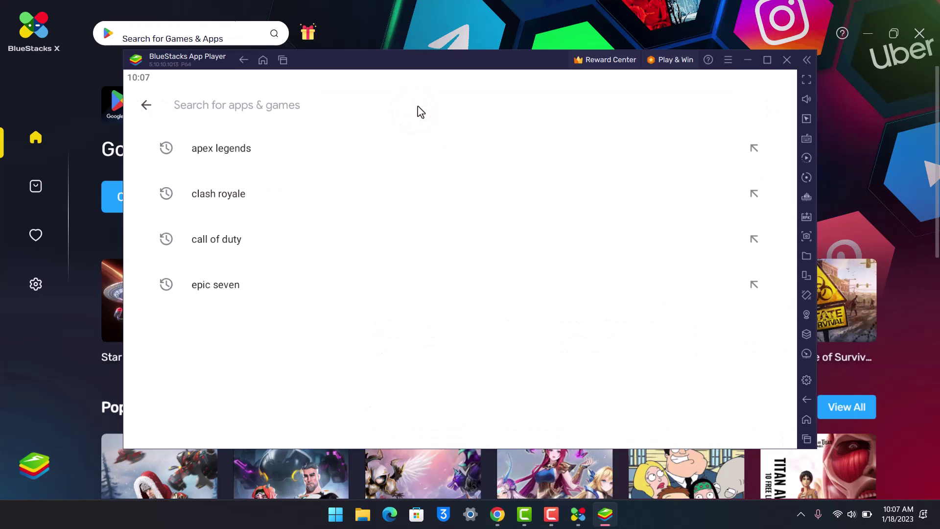
type("pokemon")
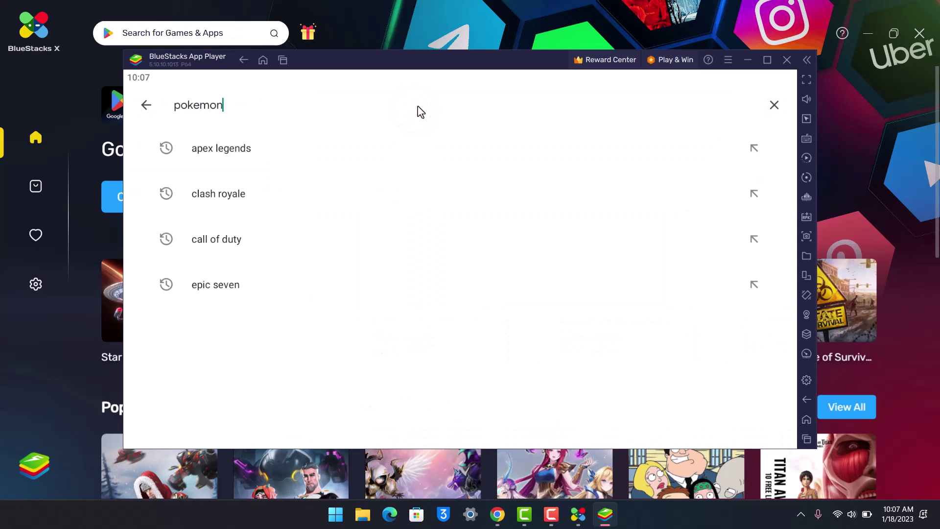
type(" go")
key("Return")
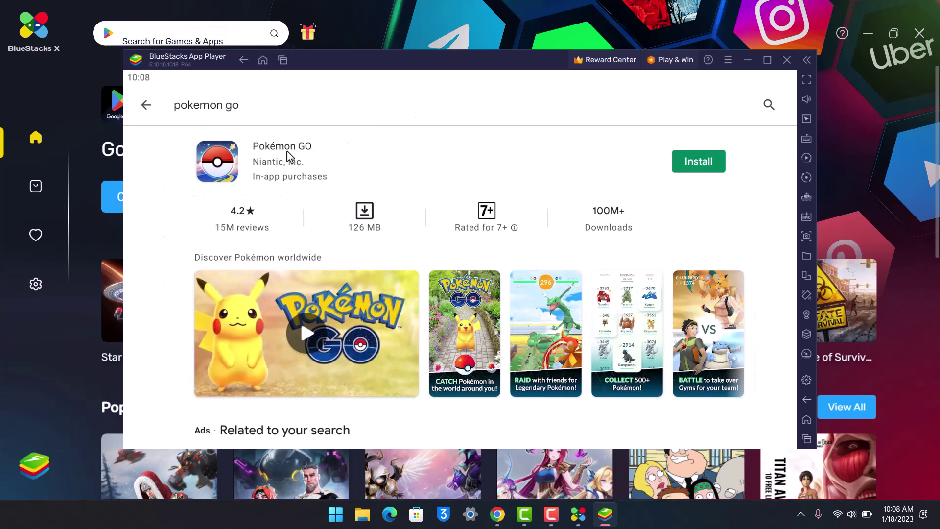
Open the Pokémon GO by Niantic listing and install it.
left_click(289, 153)
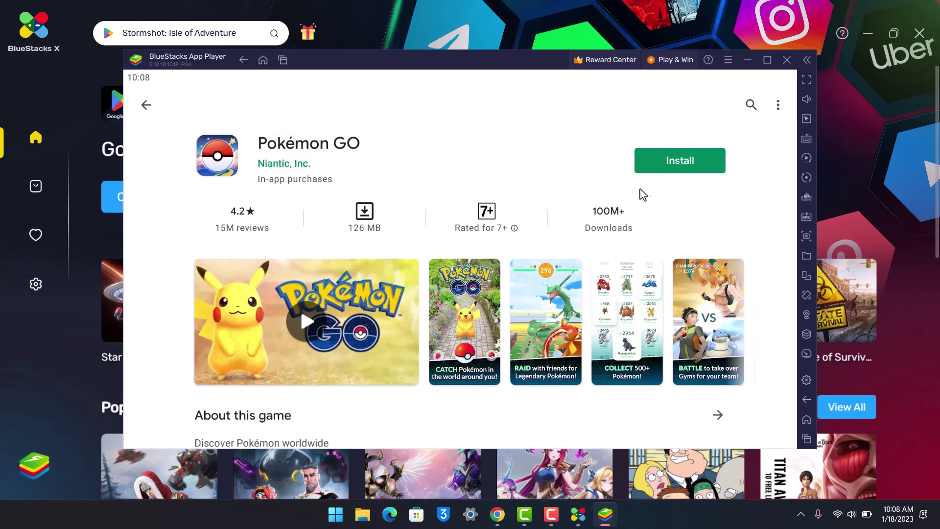
left_click(679, 169)
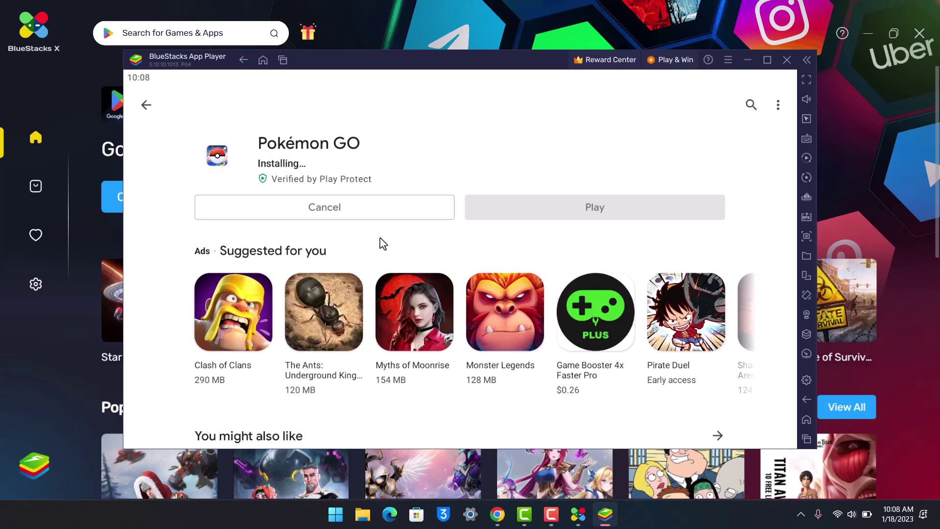
left_click(365, 214)
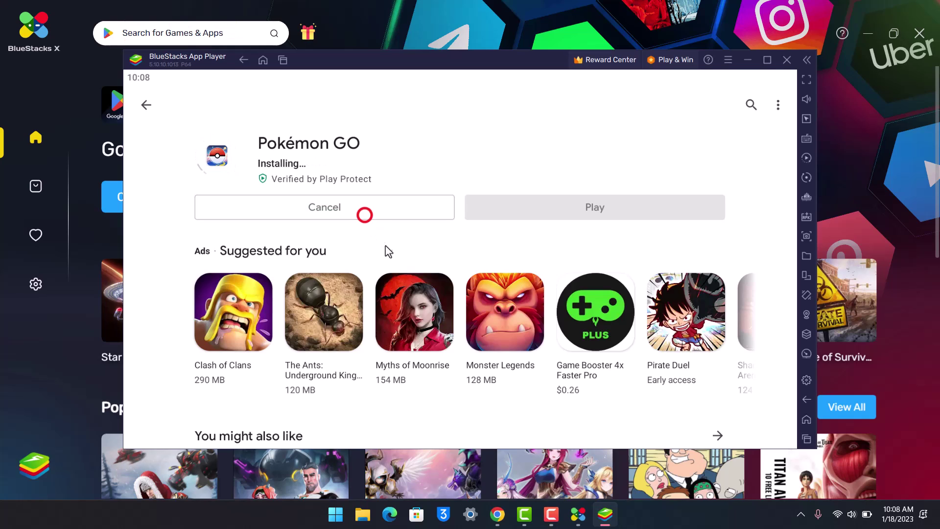